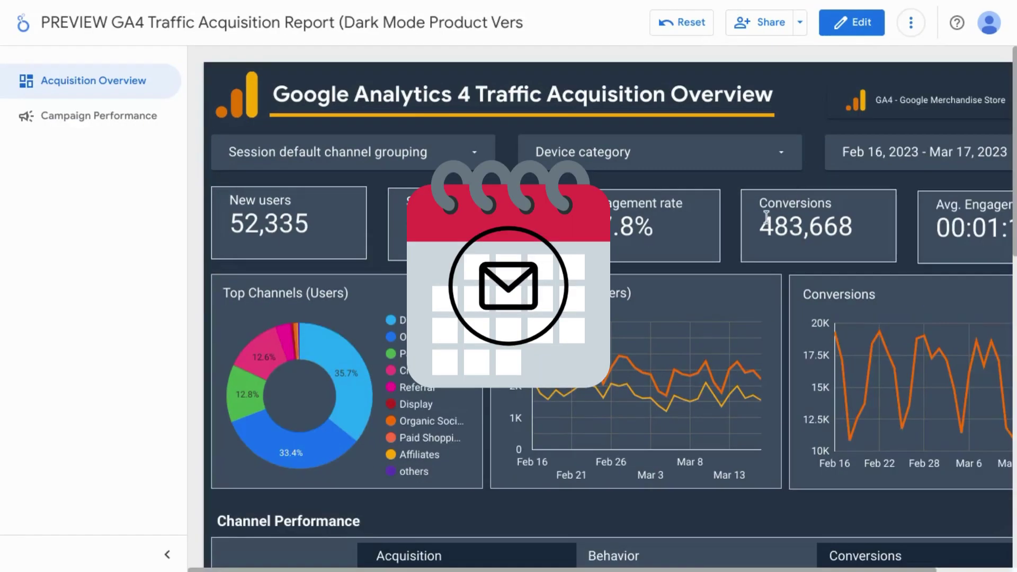
scroll(767, 213, down, 3)
scroll(765, 213, down, 3)
scroll(766, 213, down, 2)
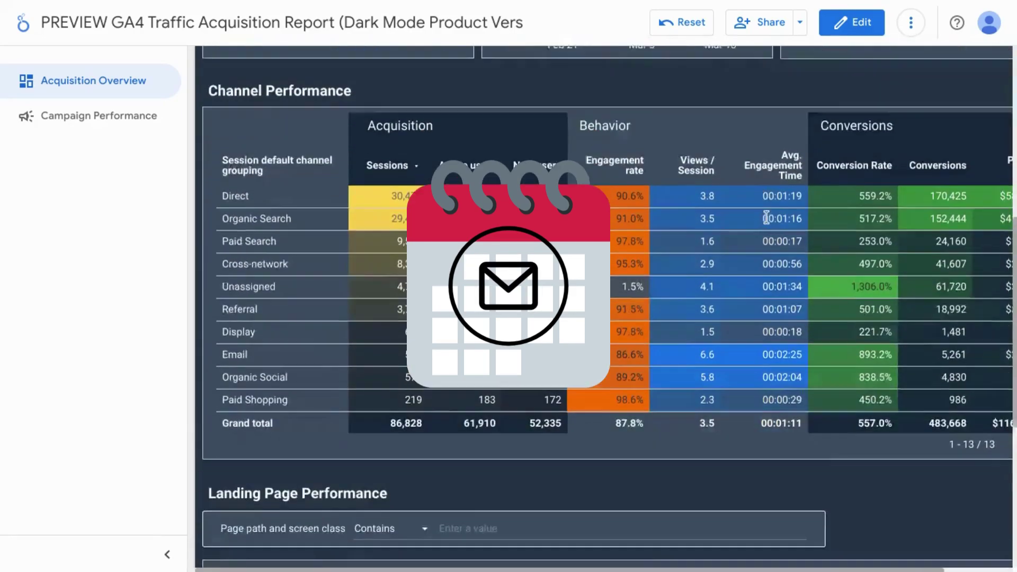
scroll(766, 218, down, 3)
scroll(766, 219, down, 3)
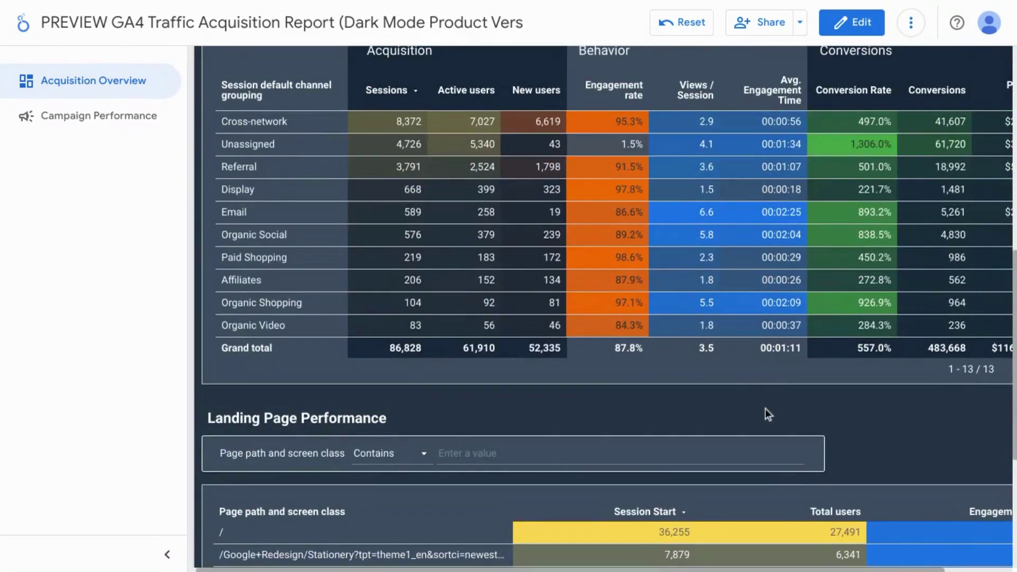
scroll(766, 405, down, 1)
scroll(766, 406, down, 4)
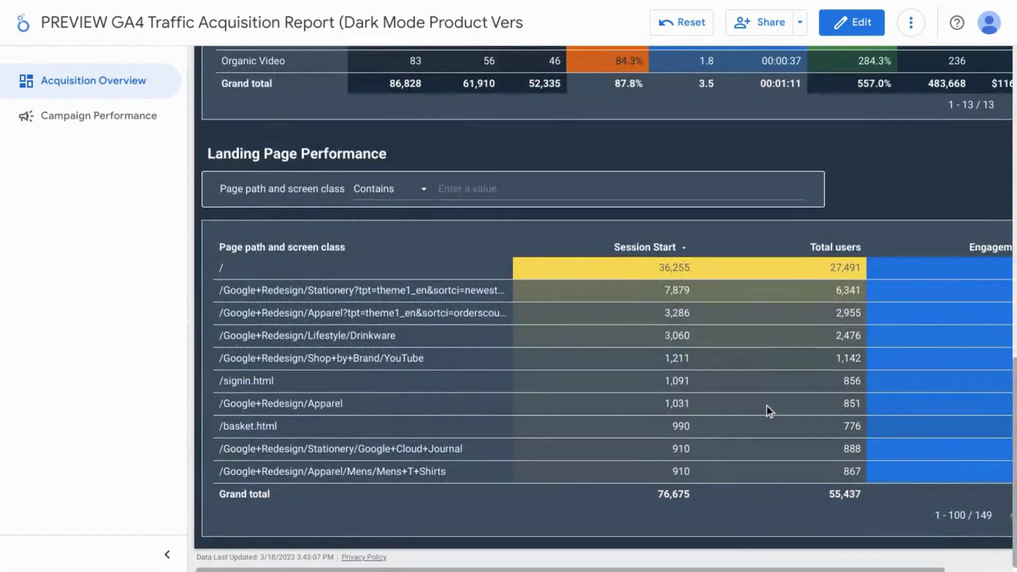
scroll(767, 406, up, 10)
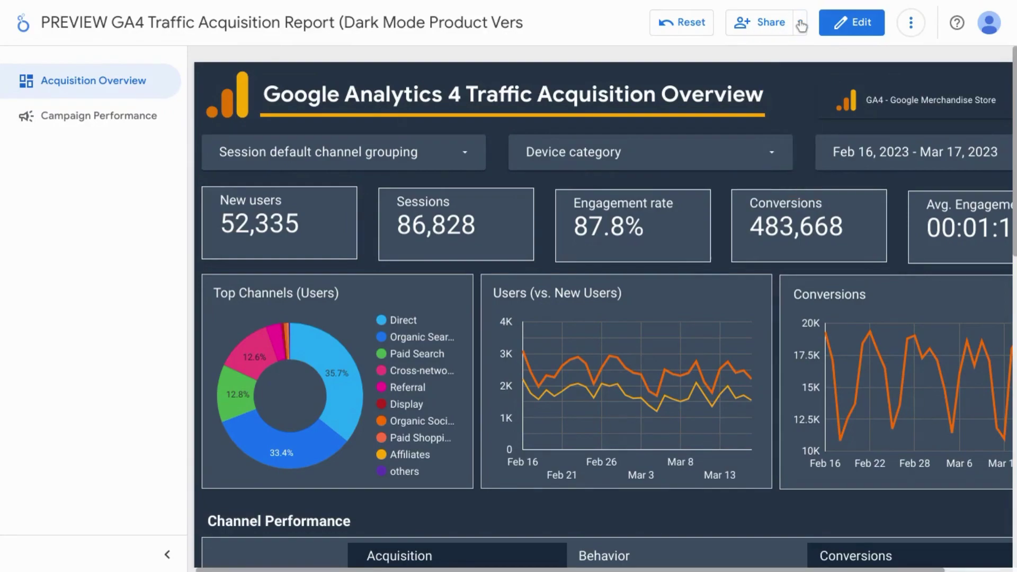
Start an email delivery schedule and leave Campaign Performance out of the pages.
click(801, 24)
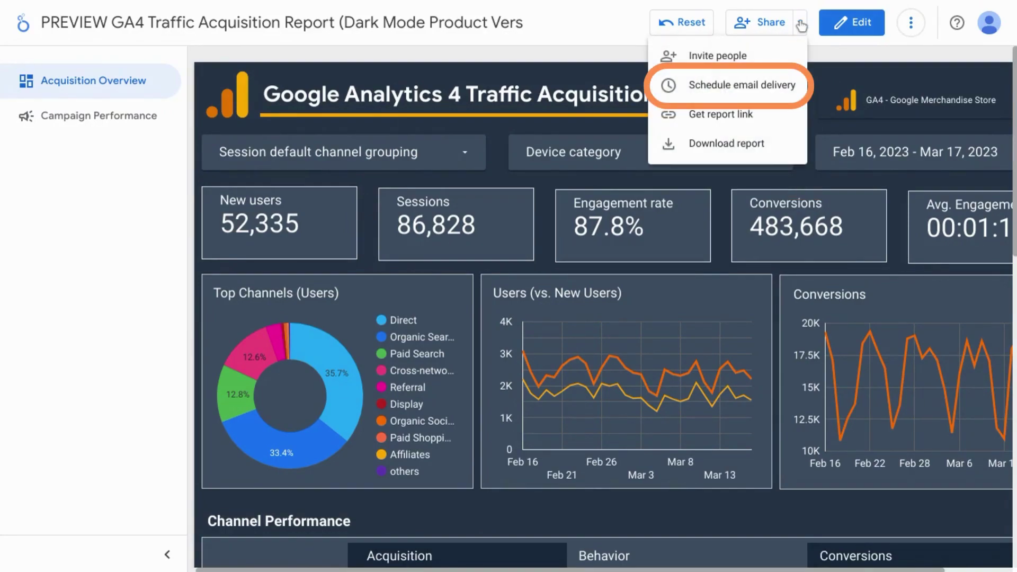
click(740, 84)
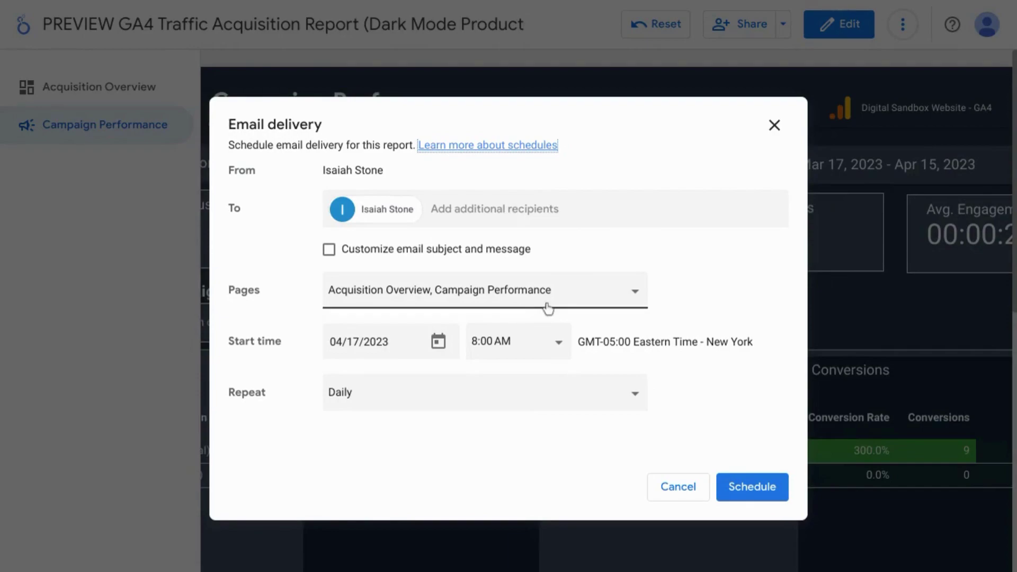
click(635, 297)
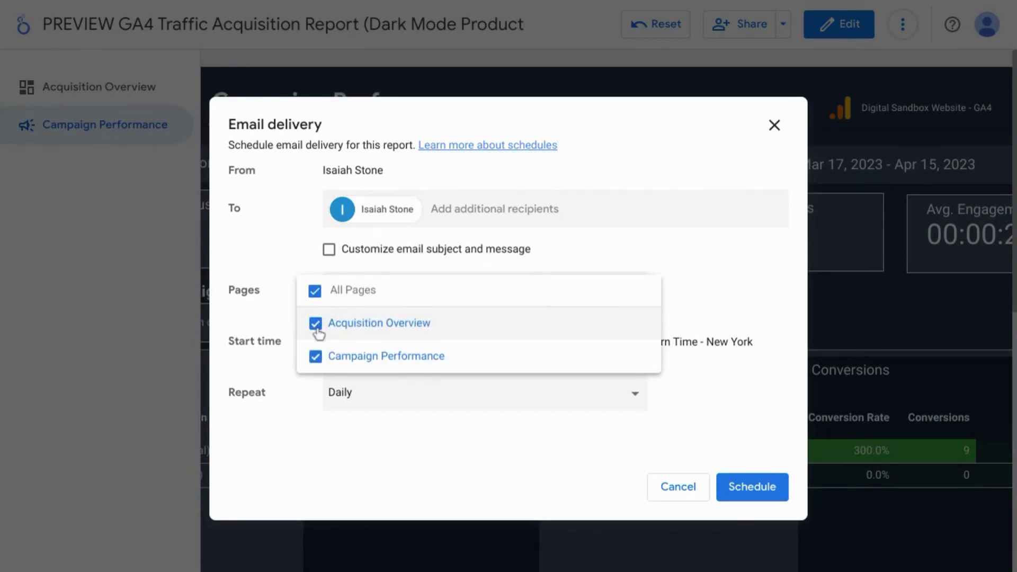
click(315, 356)
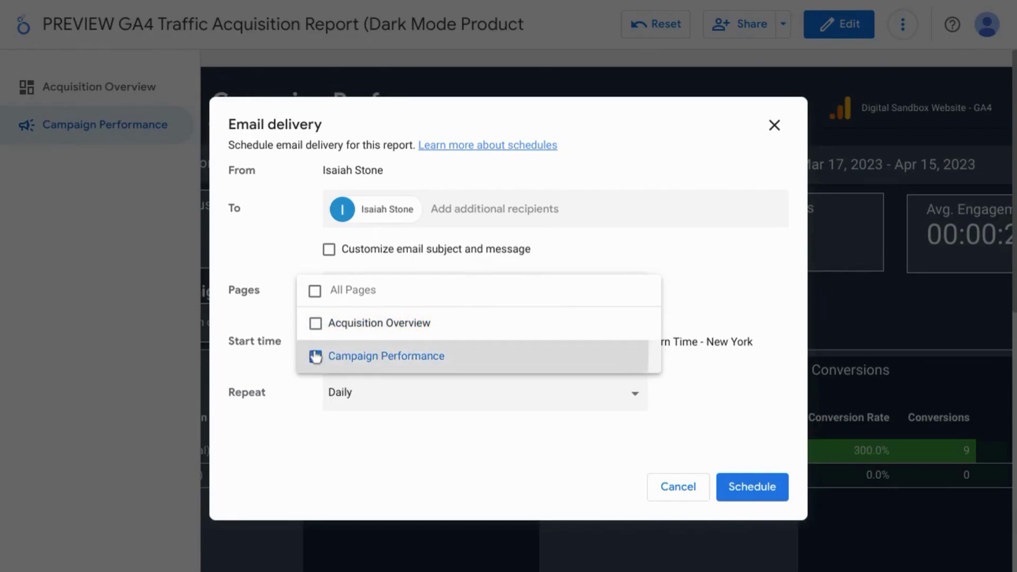
Re-include Campaign Performance and keep the email repeating Daily.
click(315, 357)
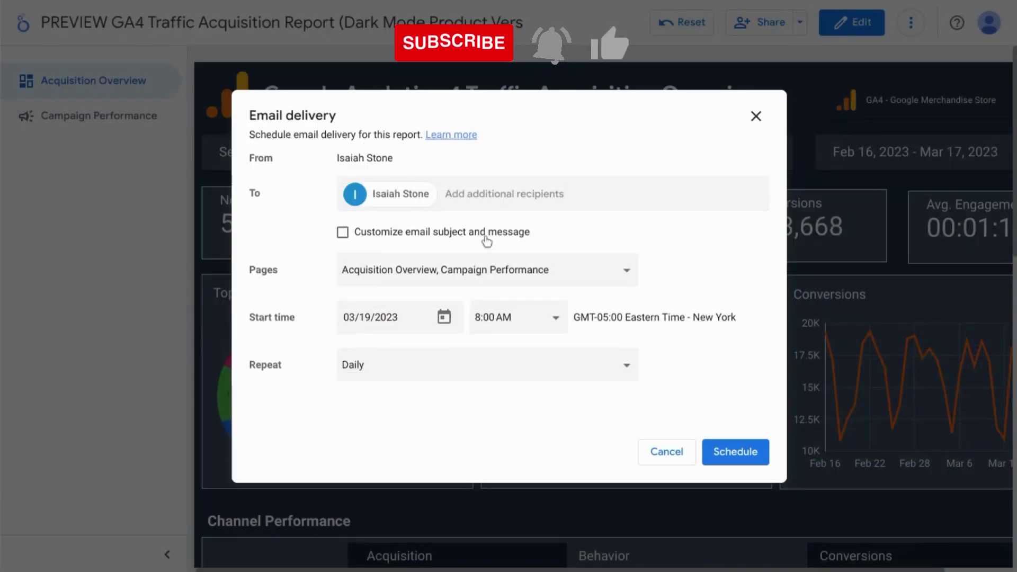
click(621, 365)
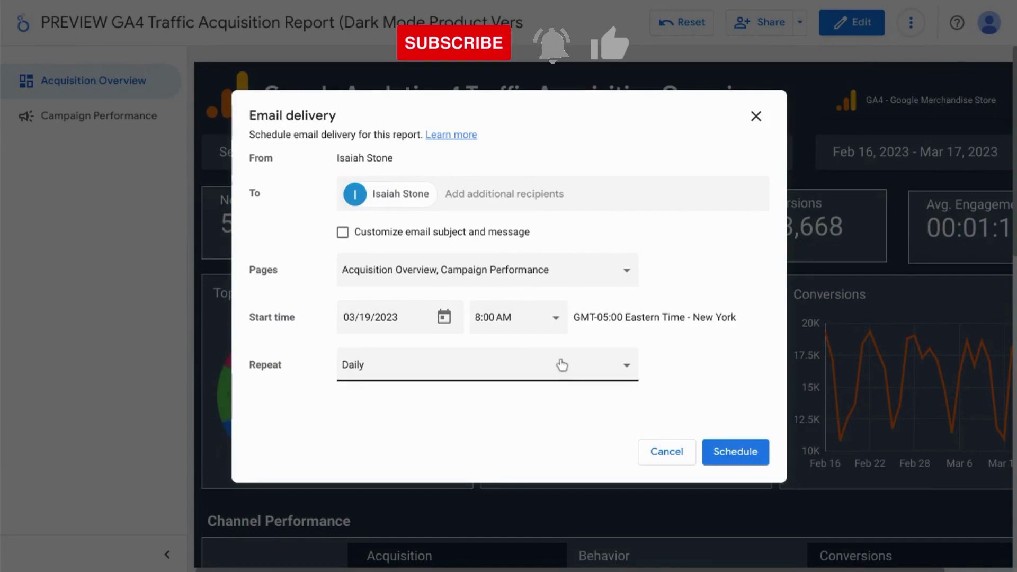
click(628, 369)
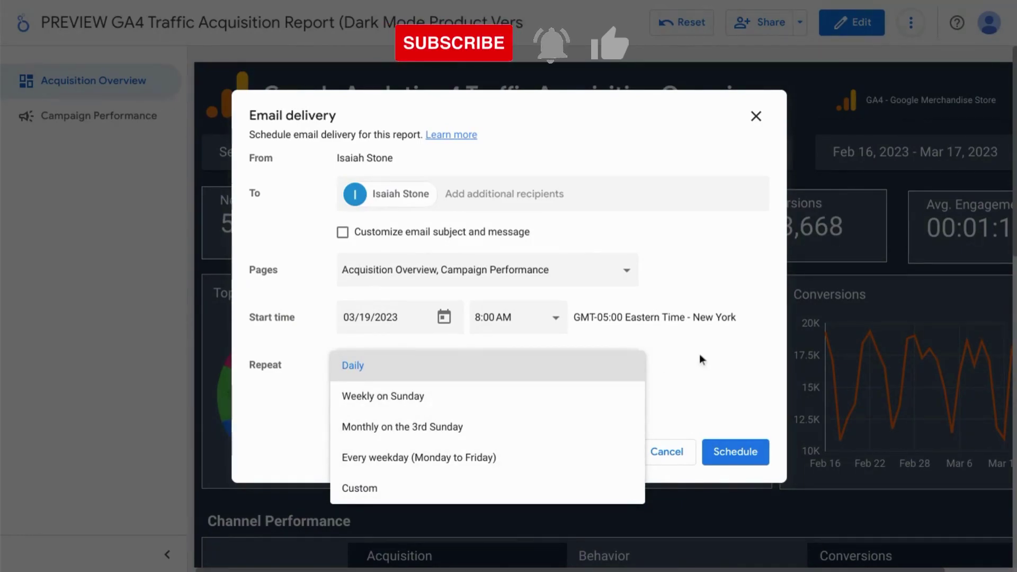
click(691, 387)
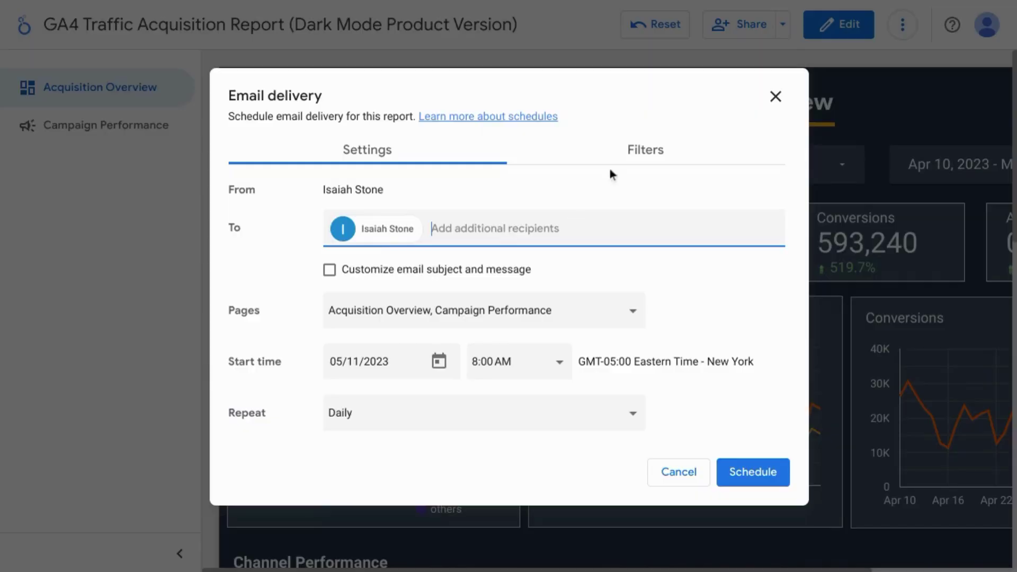
Review the emailed pages' filters, checking the Device category filter choices.
click(633, 152)
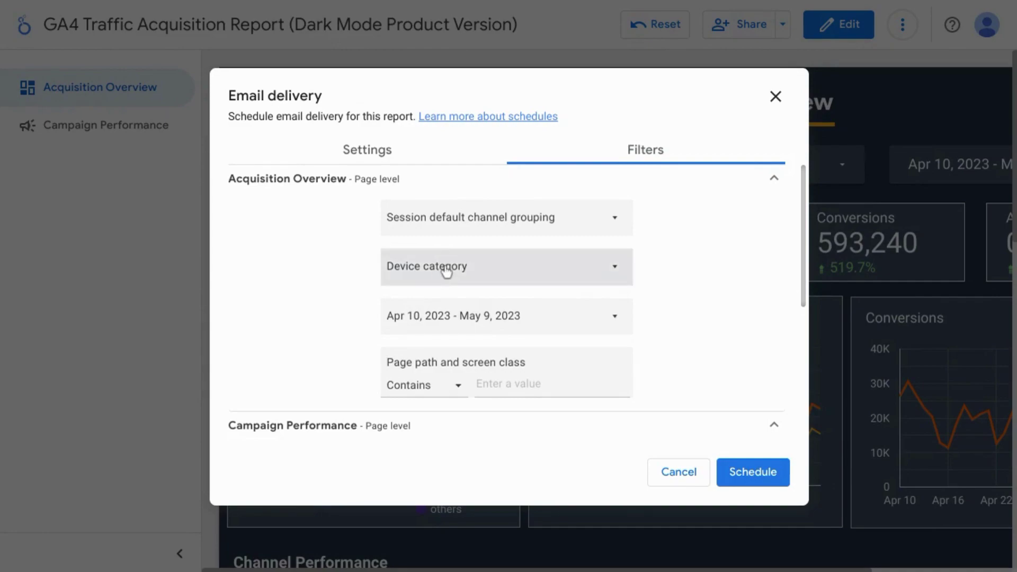
click(446, 269)
click(348, 320)
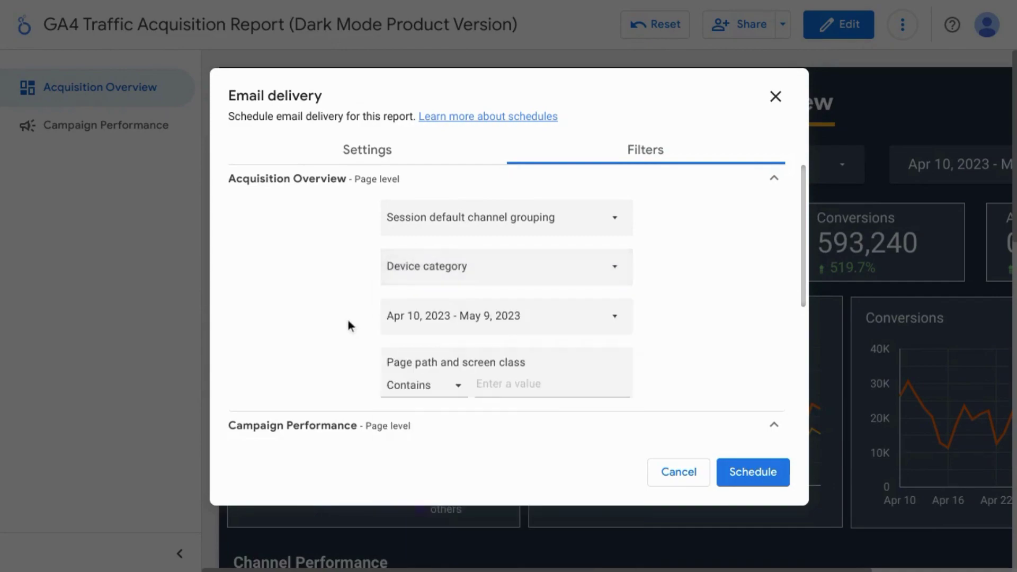
scroll(348, 320, down, 5)
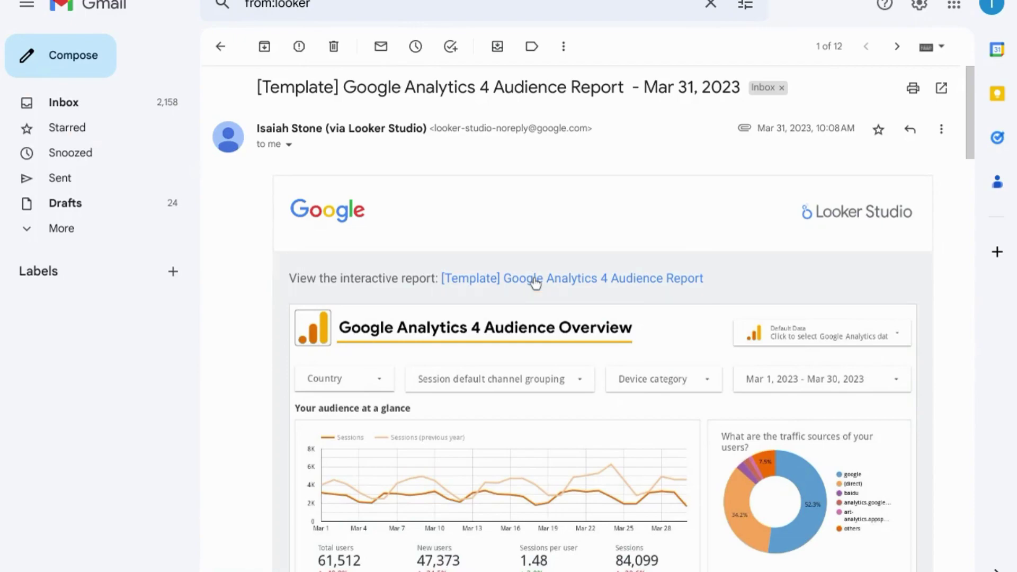
scroll(535, 282, down, 3)
scroll(535, 281, down, 2)
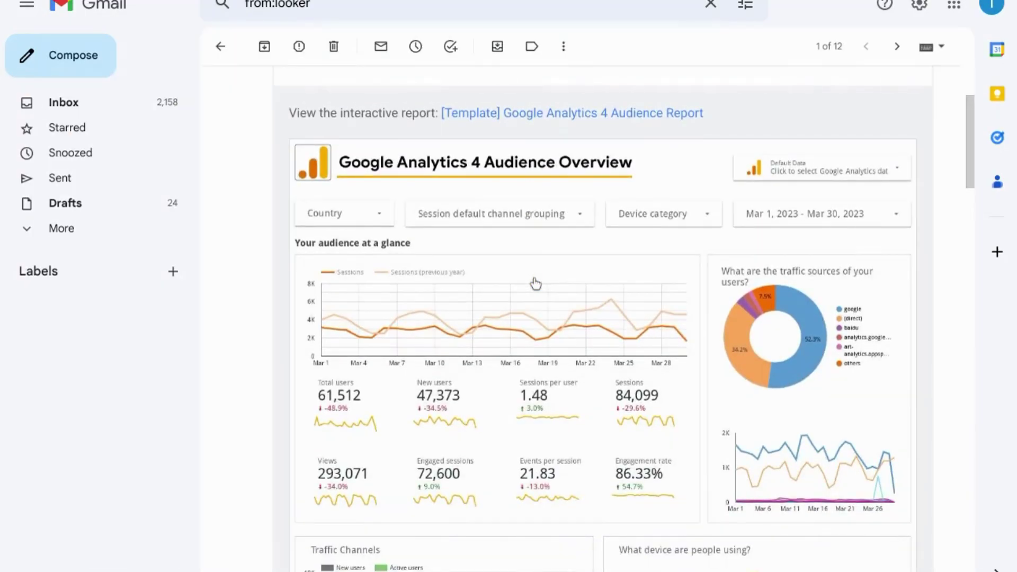
scroll(535, 281, down, 4)
scroll(535, 281, down, 3)
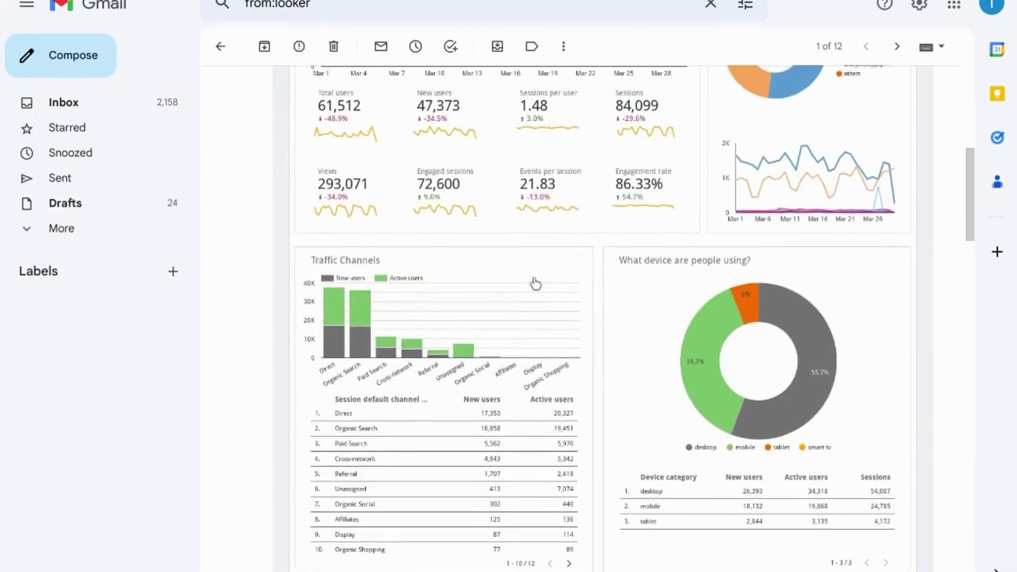
scroll(535, 282, down, 4)
scroll(534, 281, down, 3)
scroll(535, 281, down, 5)
scroll(535, 282, down, 4)
mouse_move(442, 445)
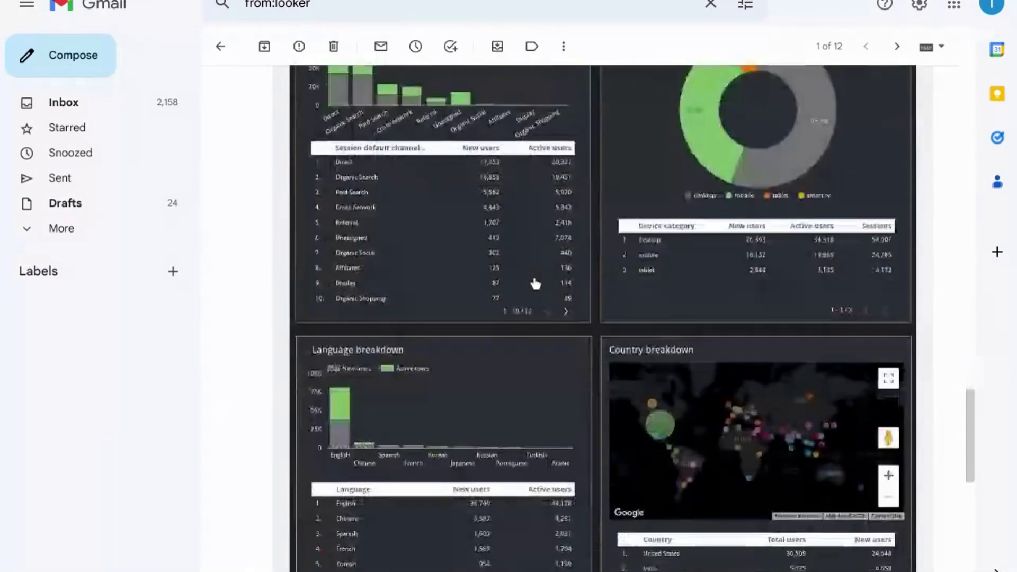
scroll(534, 282, down, 4)
scroll(535, 281, down, 4)
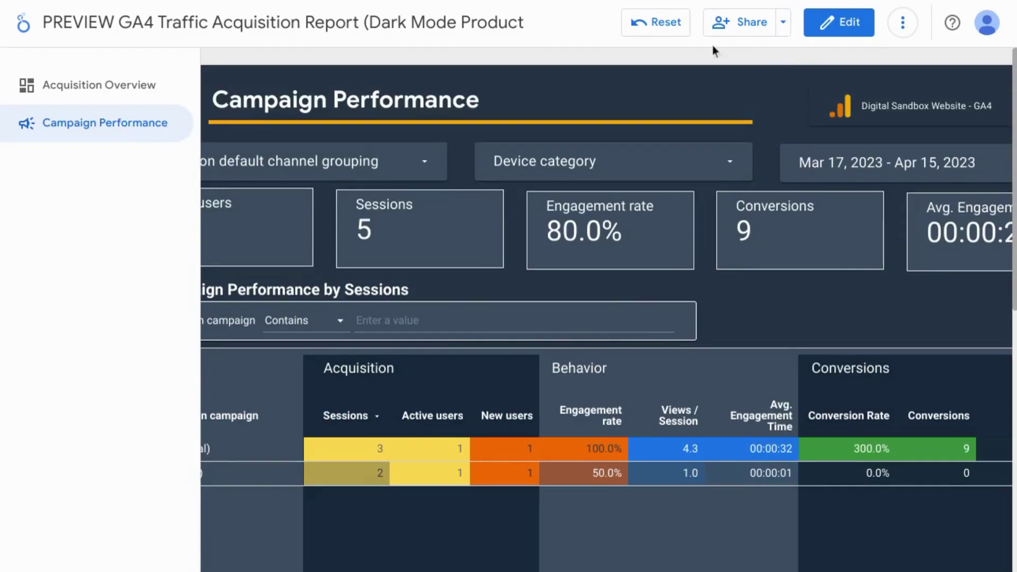
Open the report's saved daily email schedule and choose Delete schedule.
click(784, 32)
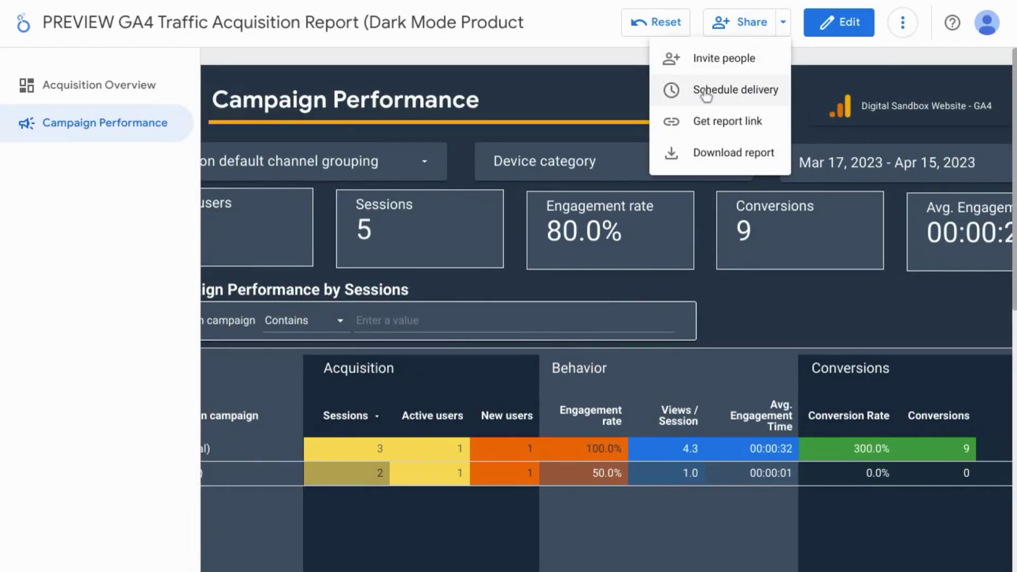
click(706, 91)
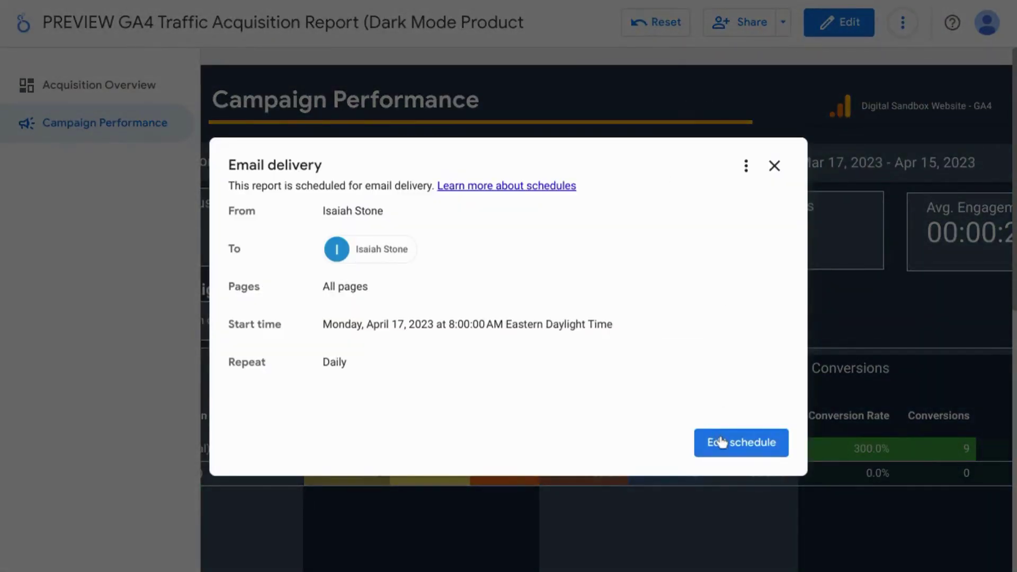
click(746, 168)
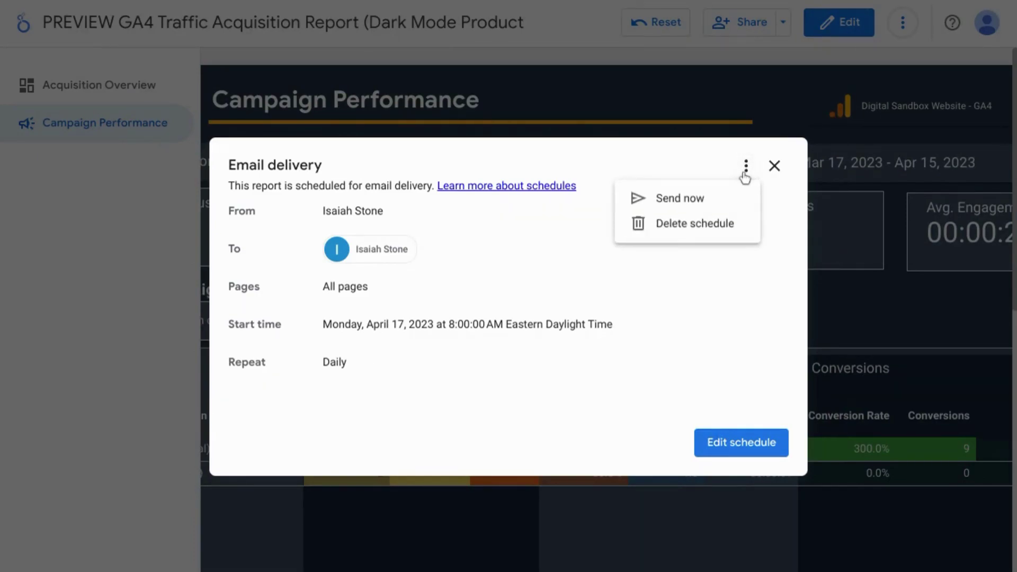
click(677, 229)
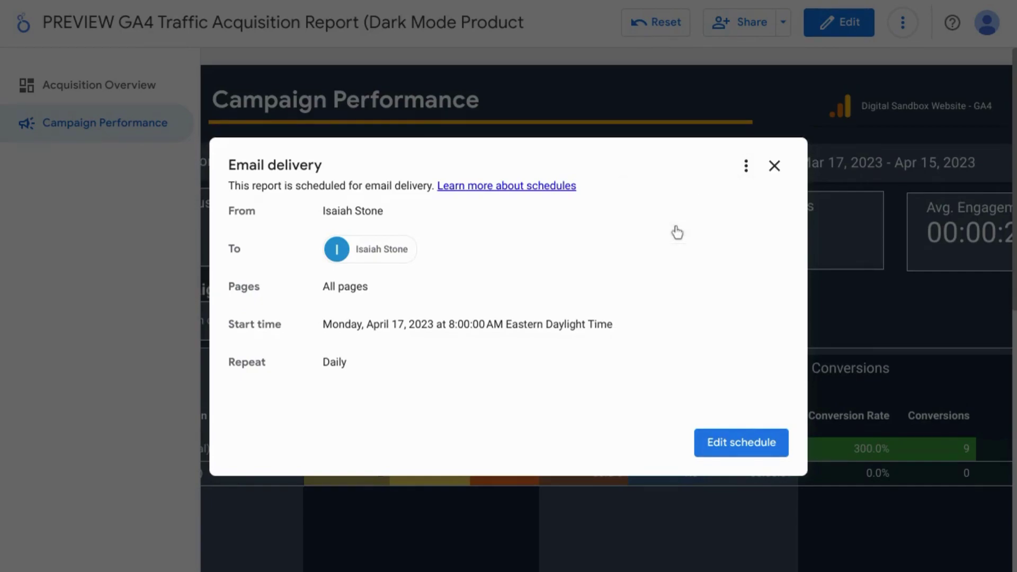